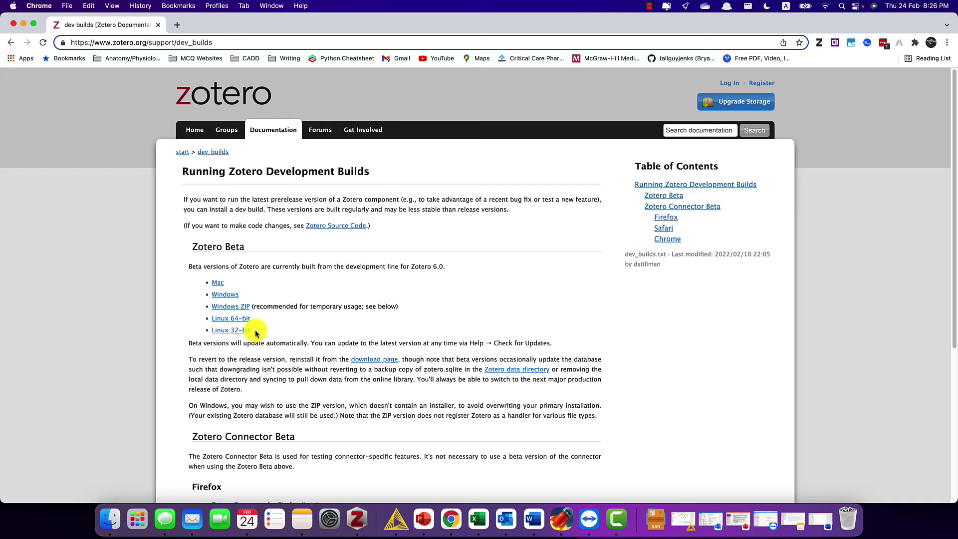
{"action": "scroll", "coordinate": [256, 334], "scroll_direction": "down", "scroll_amount": 2}
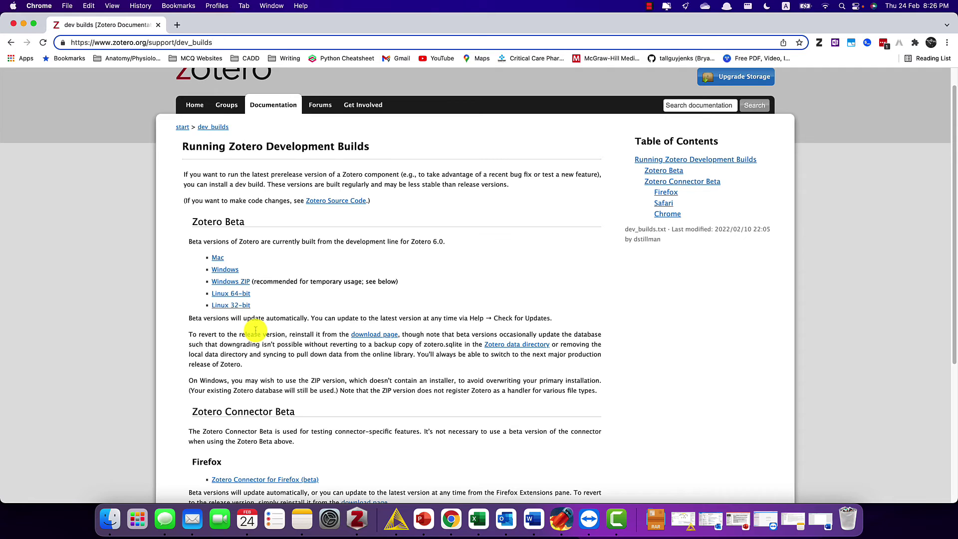
{"action": "scroll", "coordinate": [255, 331], "scroll_direction": "up", "scroll_amount": 1}
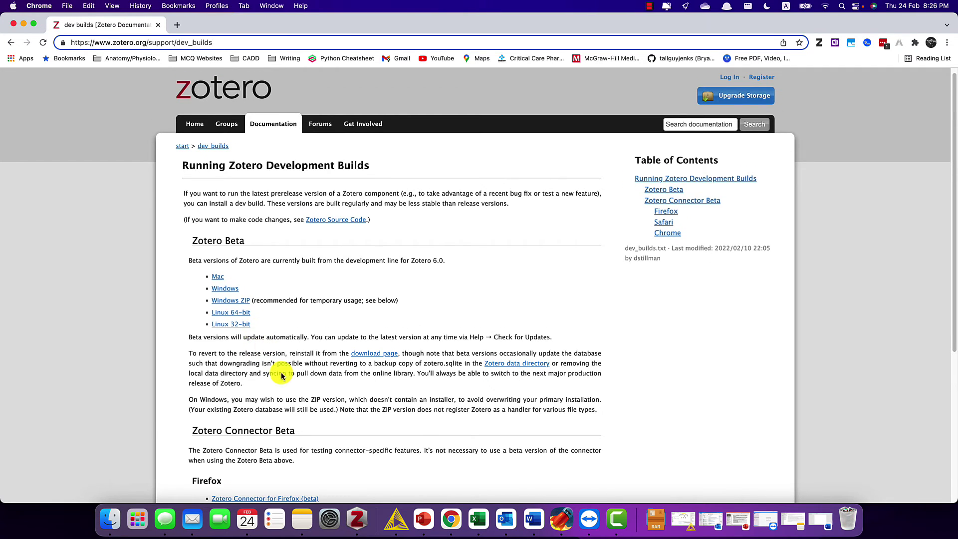
Step: Switch to Zotero and set its general preferences to open PDFs using Zotero
{"action": "left_click", "coordinate": [354, 520]}
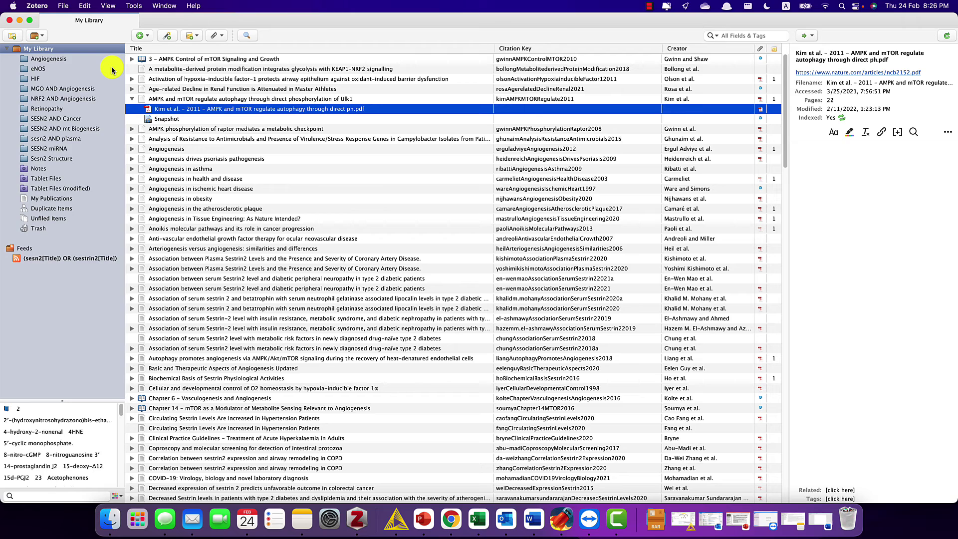
{"action": "left_click", "coordinate": [37, 6]}
{"action": "left_click", "coordinate": [43, 38]}
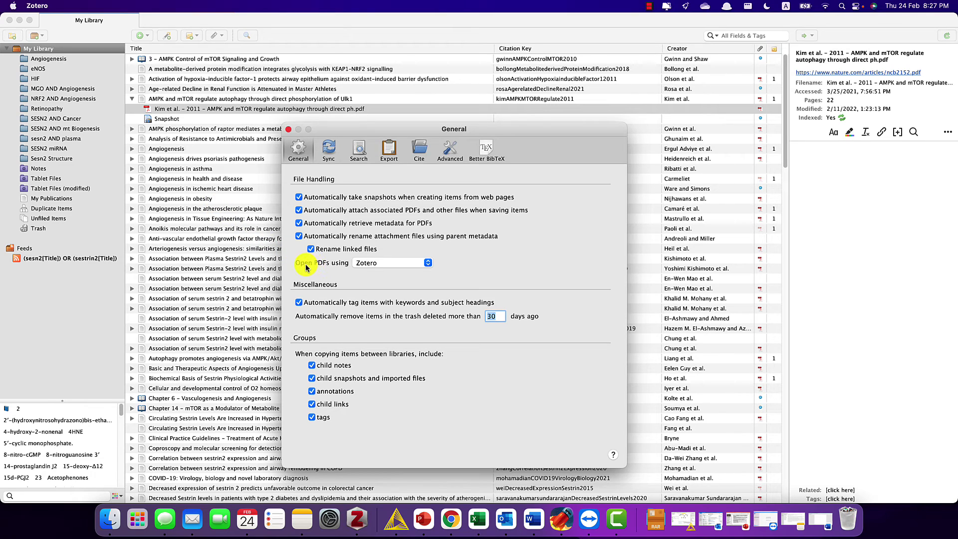
{"action": "left_click", "coordinate": [389, 262]}
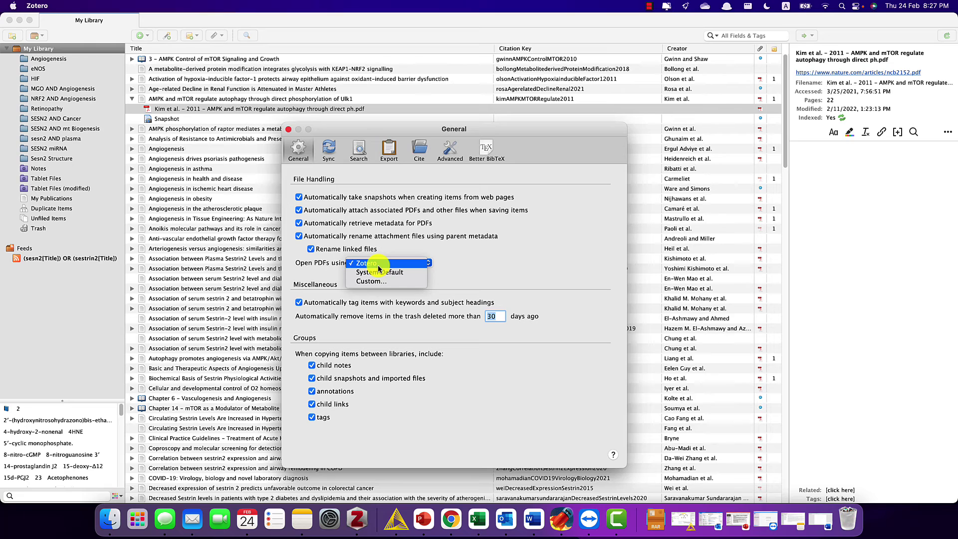
{"action": "left_click", "coordinate": [378, 265]}
{"action": "left_click", "coordinate": [289, 129]}
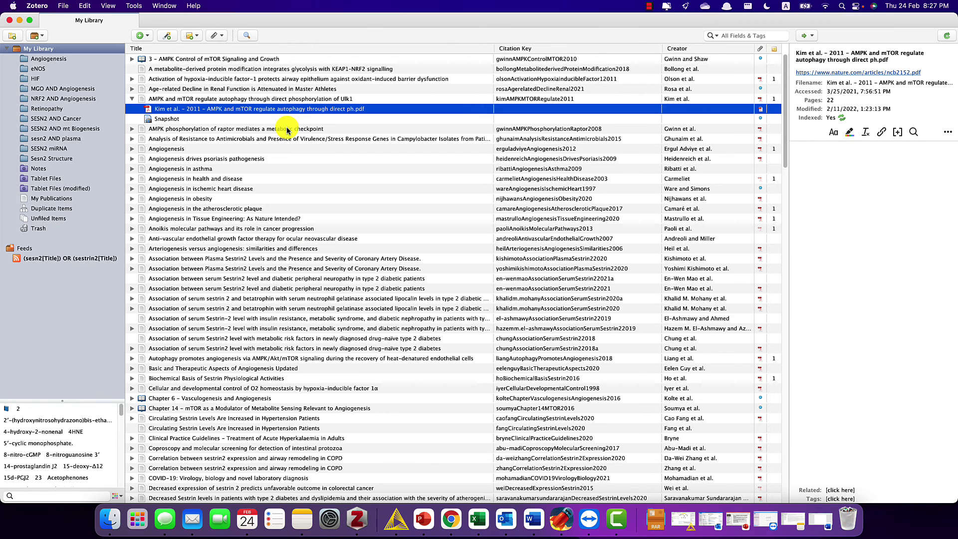
Step: Open the PDF of "AMPK and mTOR regulate autophagy through direct phosphorylation of Ulk1" and highlight its bold abstract paragraph in red
{"action": "double_click", "coordinate": [200, 109]}
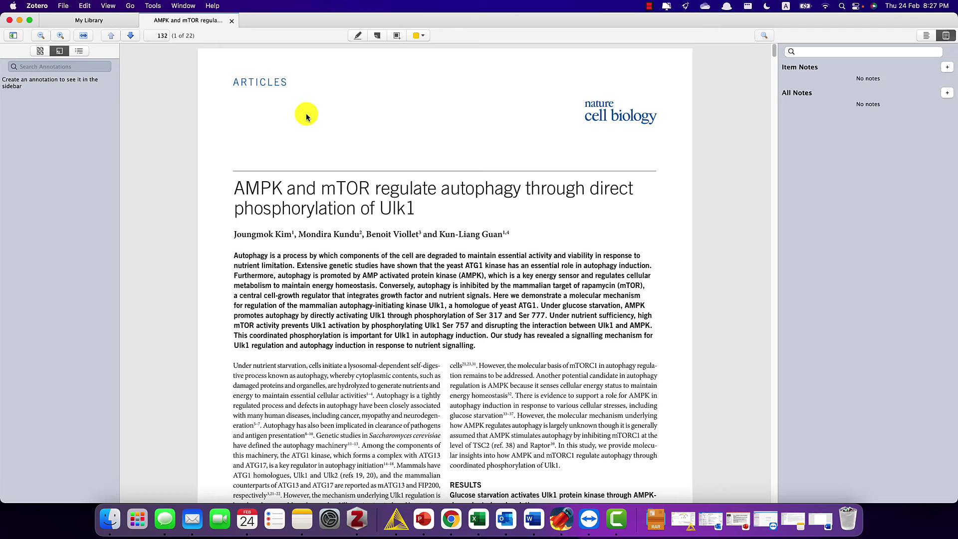
{"action": "left_click", "coordinate": [358, 37]}
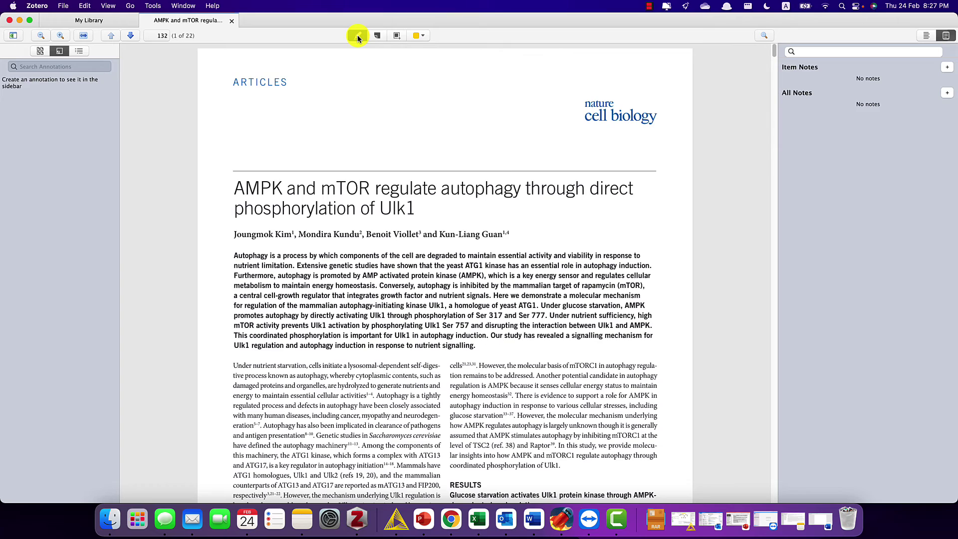
{"action": "left_click", "coordinate": [420, 37]}
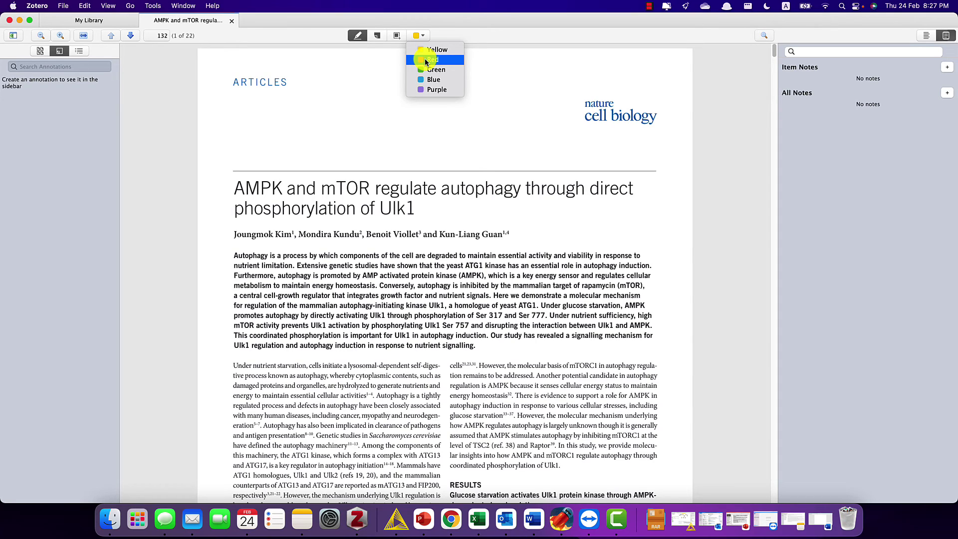
{"action": "left_click", "coordinate": [426, 60]}
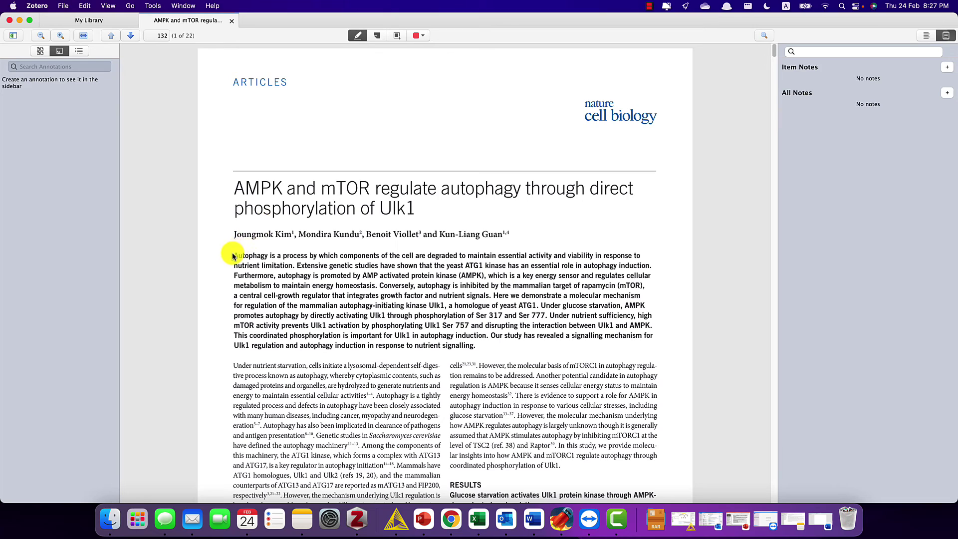
{"action": "left_click_drag", "start_coordinate": [235, 255], "coordinate": [480, 350]}
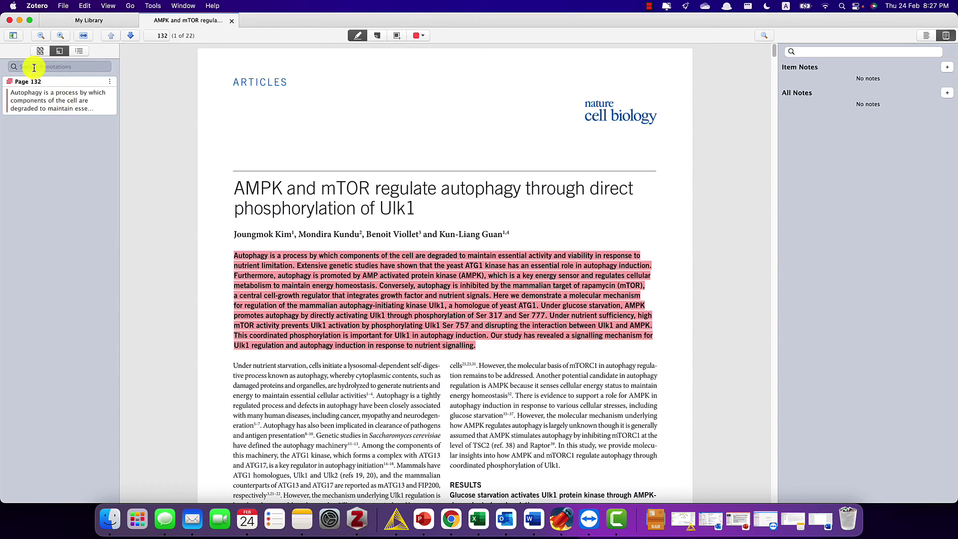
{"action": "left_click", "coordinate": [13, 36]}
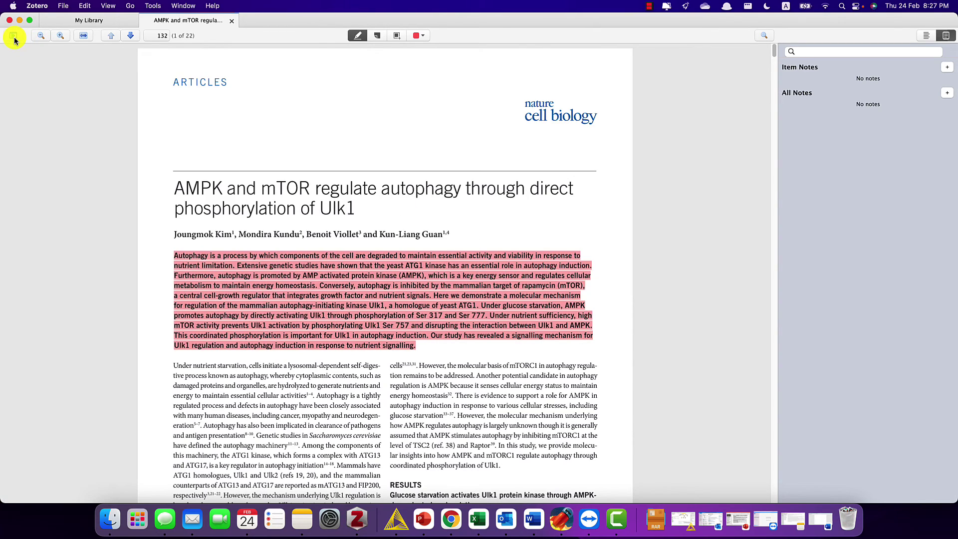
{"action": "left_click", "coordinate": [14, 36]}
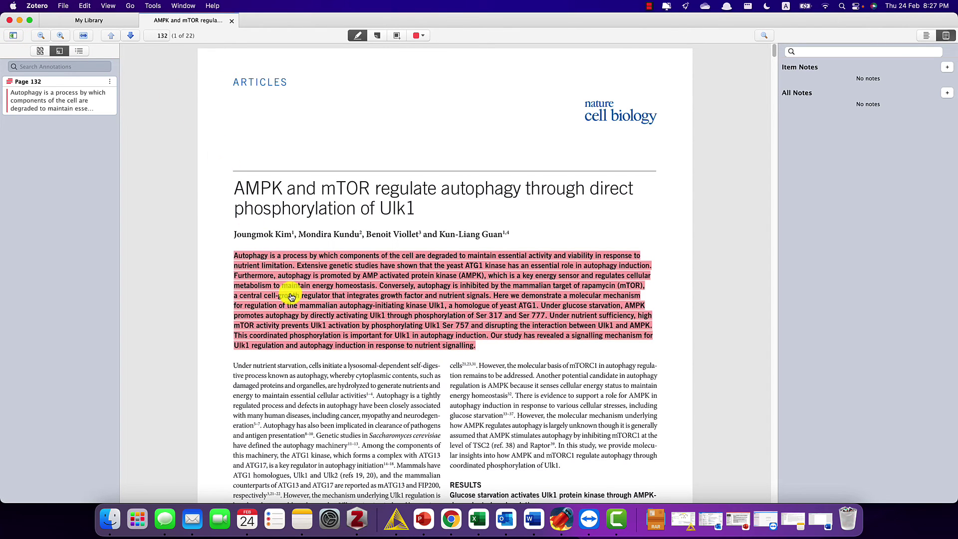
Step: Add an area annotation around the Figure 8 diagram of high and low glucose on page 140
{"action": "left_click", "coordinate": [397, 35]}
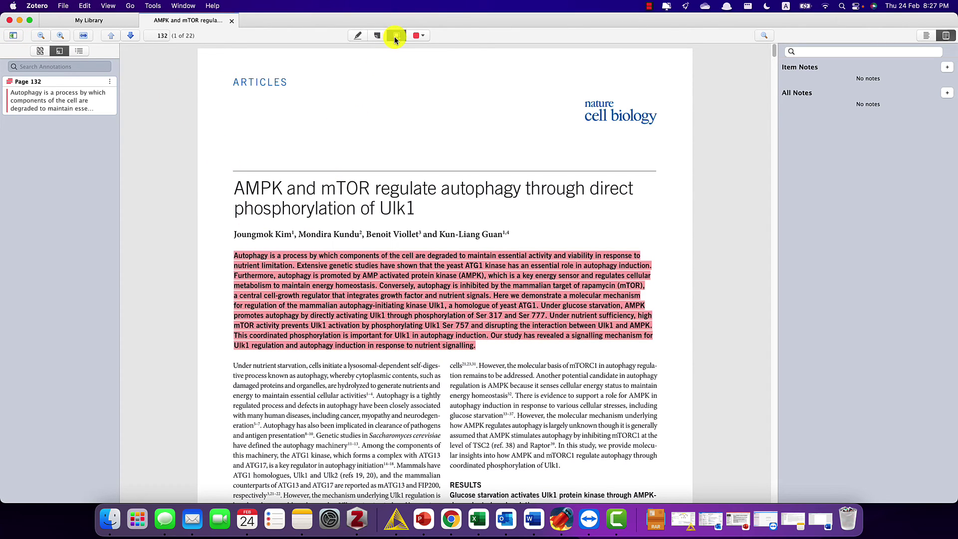
{"action": "scroll", "coordinate": [436, 358], "scroll_direction": "down", "scroll_amount": 20}
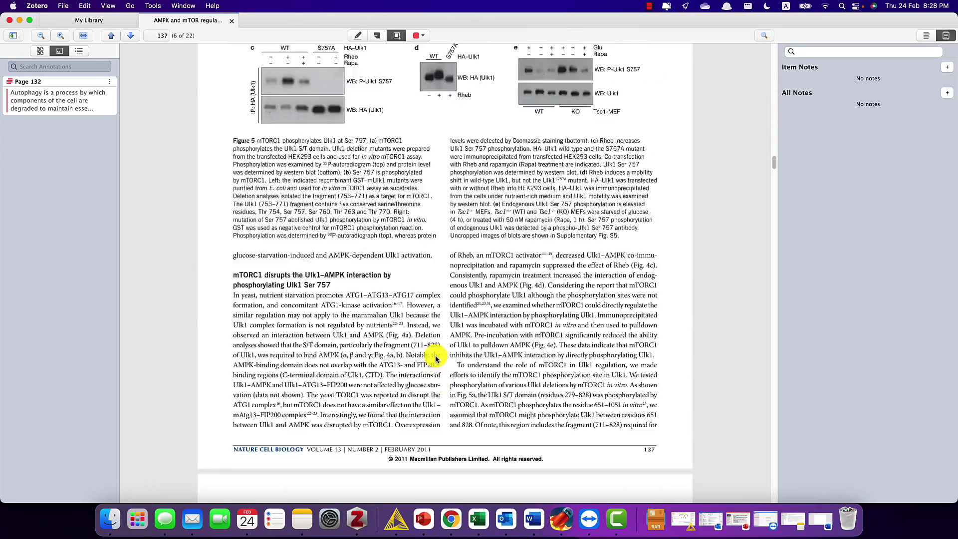
{"action": "scroll", "coordinate": [436, 359], "scroll_direction": "down", "scroll_amount": 10}
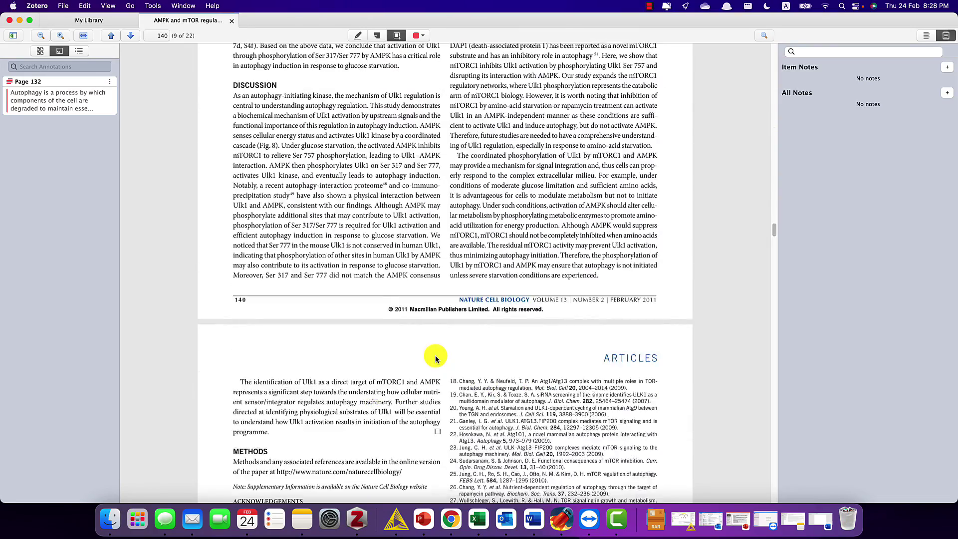
{"action": "scroll", "coordinate": [436, 358], "scroll_direction": "up", "scroll_amount": 6}
{"action": "scroll", "coordinate": [435, 359], "scroll_direction": "up", "scroll_amount": 3}
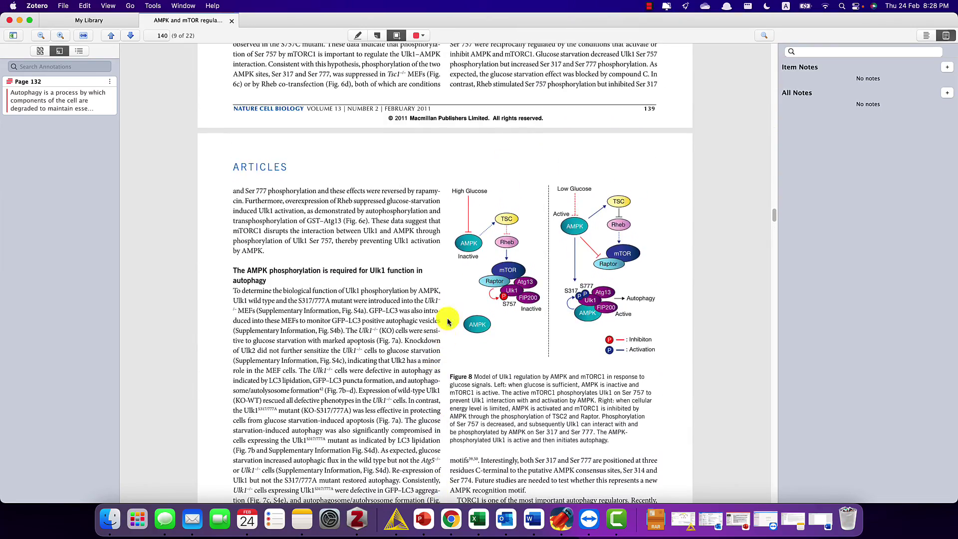
{"action": "mouse_move", "coordinate": [445, 181]}
{"action": "left_mouse_down"}
{"action": "mouse_move", "coordinate": [546, 254]}
{"action": "mouse_move", "coordinate": [665, 368]}
{"action": "left_mouse_up"}
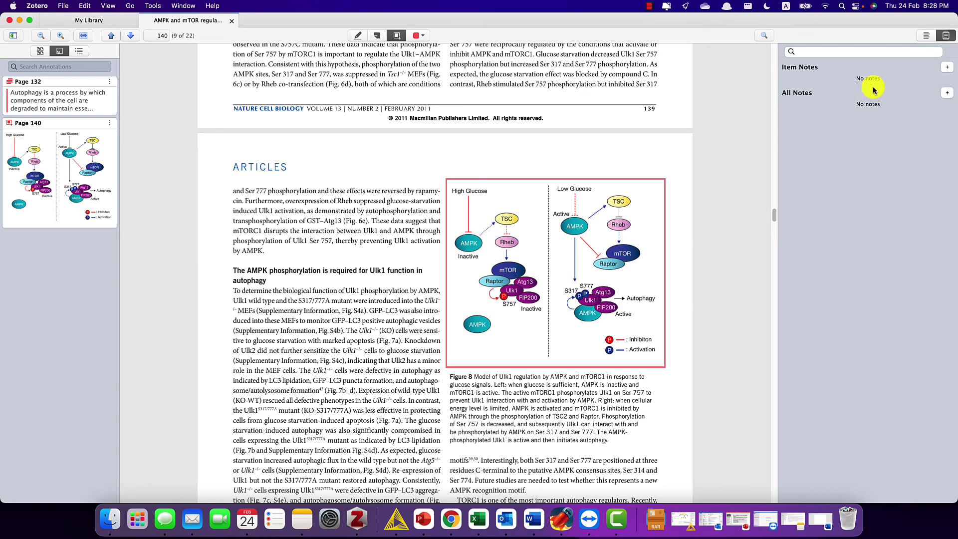
Step: Create an item note from the PDF's annotations and close the article
{"action": "left_click", "coordinate": [947, 69]}
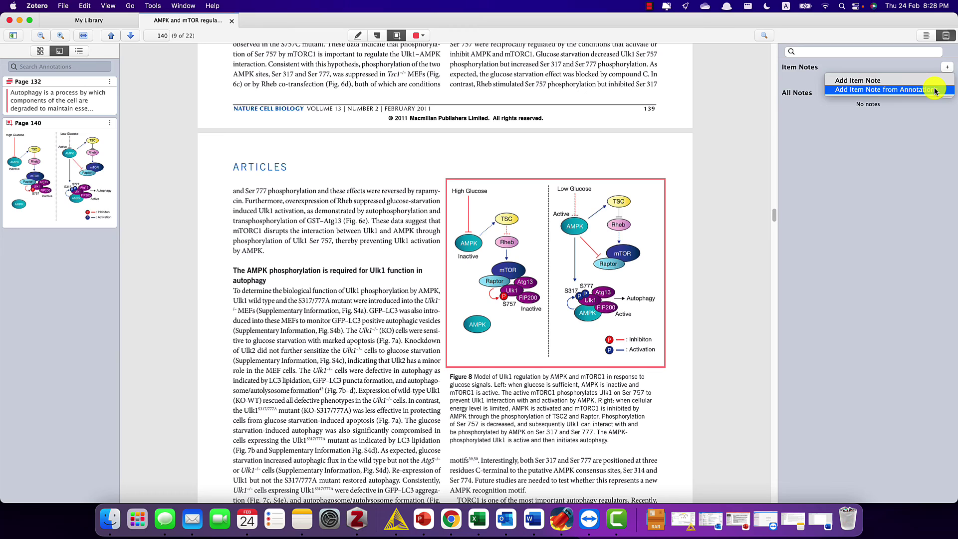
{"action": "left_click", "coordinate": [935, 90]}
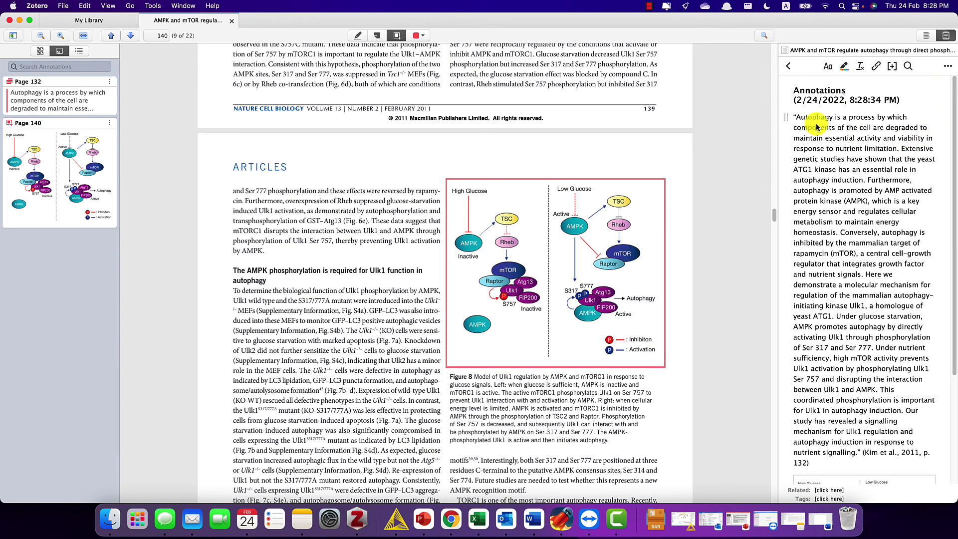
{"action": "left_click", "coordinate": [231, 21]}
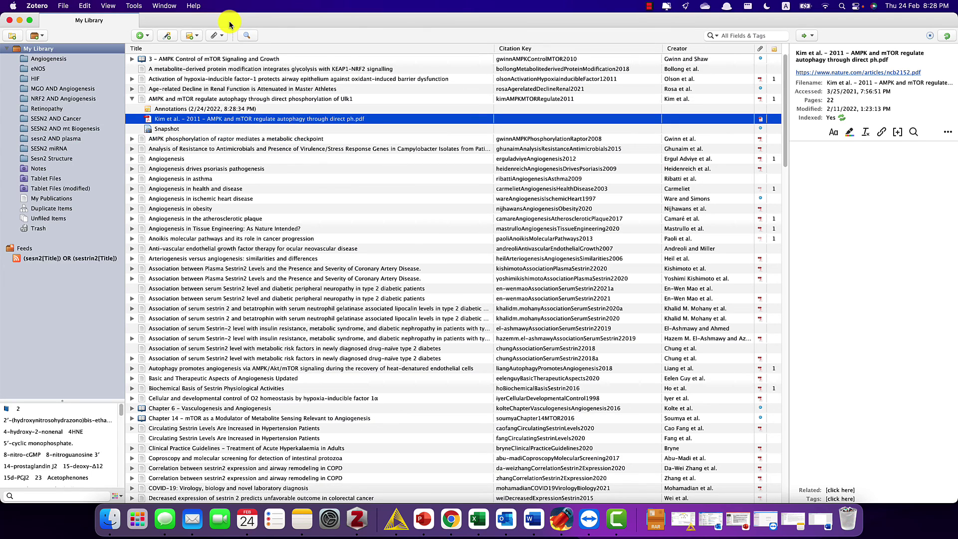
Step: Open the article's new annotations note in the library and show its annotation colors, checking the quote, image and citations
{"action": "left_click", "coordinate": [200, 110]}
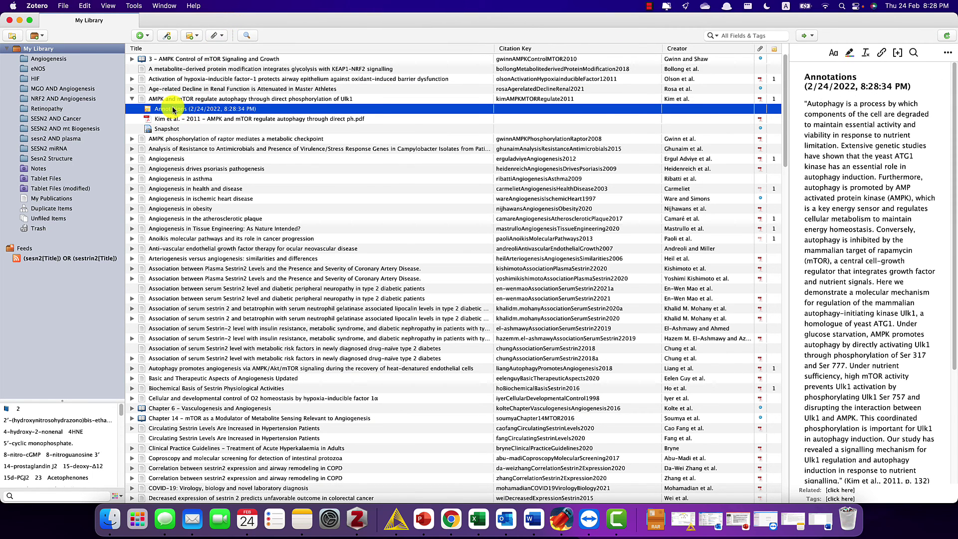
{"action": "left_click", "coordinate": [843, 129]}
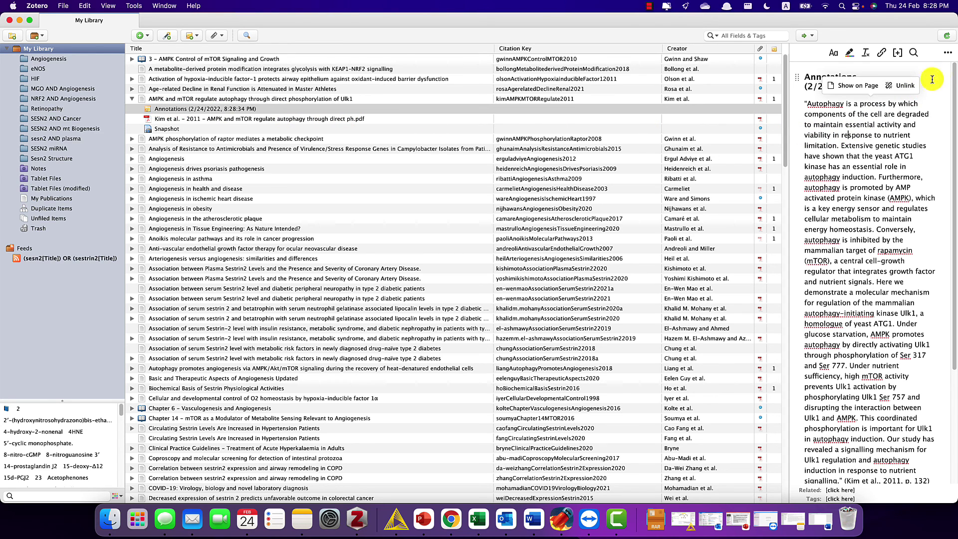
{"action": "left_click", "coordinate": [948, 53]}
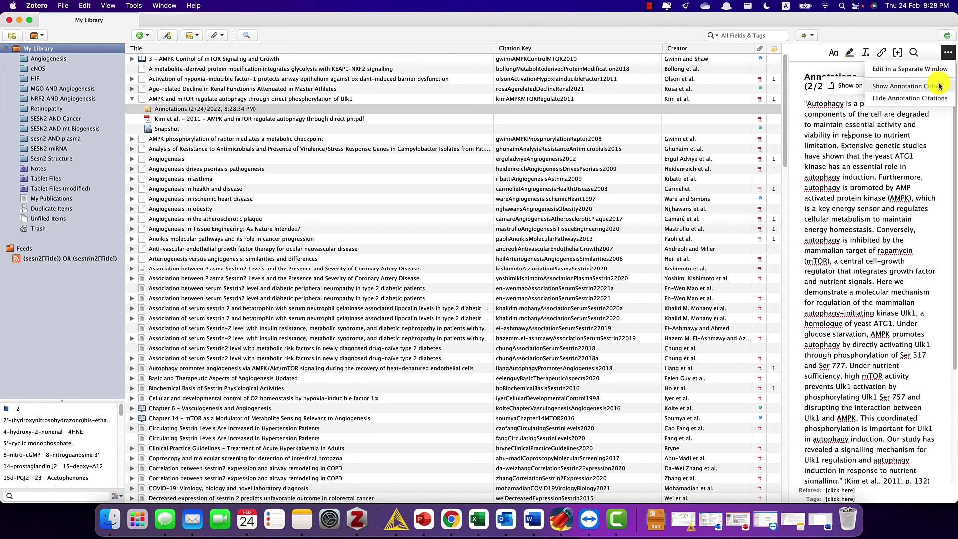
{"action": "left_click", "coordinate": [907, 86]}
{"action": "scroll", "coordinate": [937, 97], "scroll_direction": "down", "scroll_amount": 5}
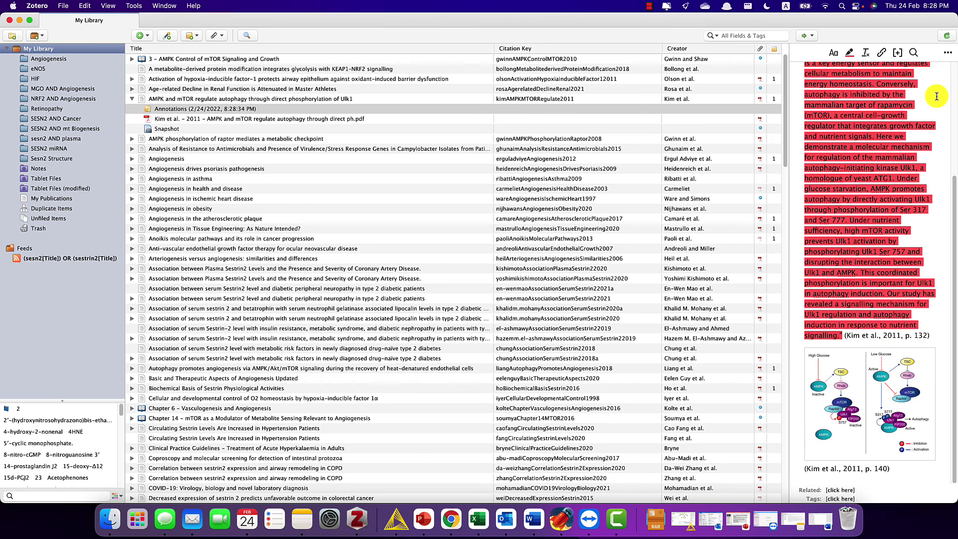
{"action": "left_click", "coordinate": [905, 337]}
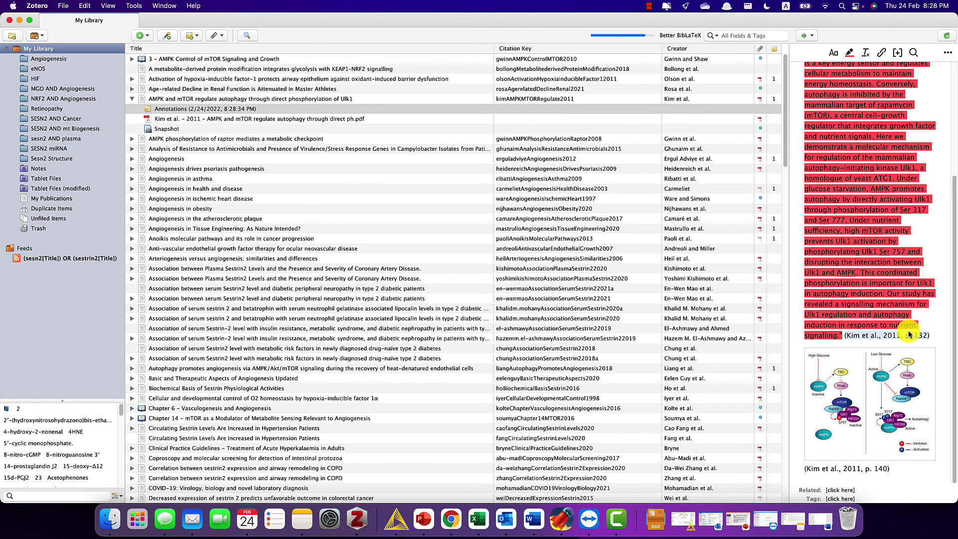
{"action": "left_click", "coordinate": [852, 470]}
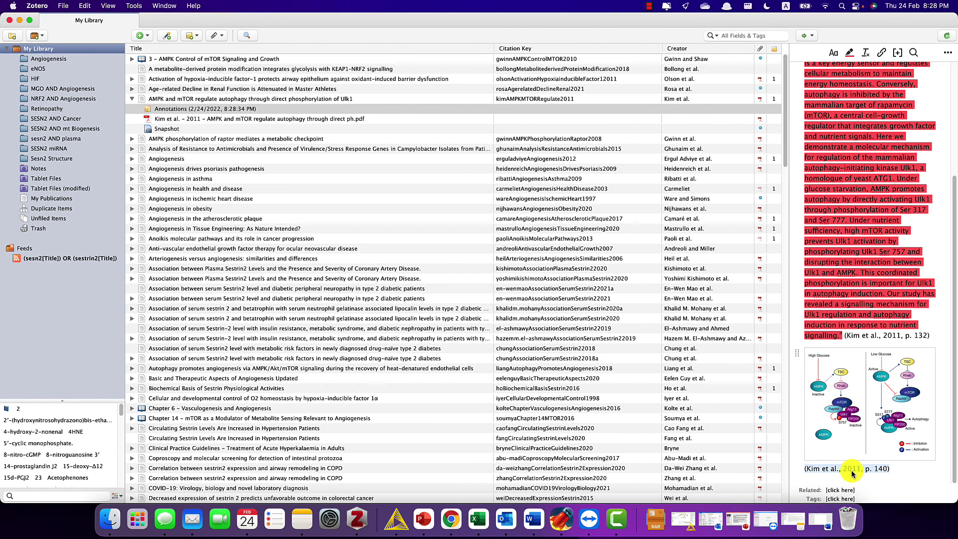
Step: Switch to Word and insert the Zotero annotations note into the blank document using the Vancouver citation style
{"action": "left_click", "coordinate": [534, 518]}
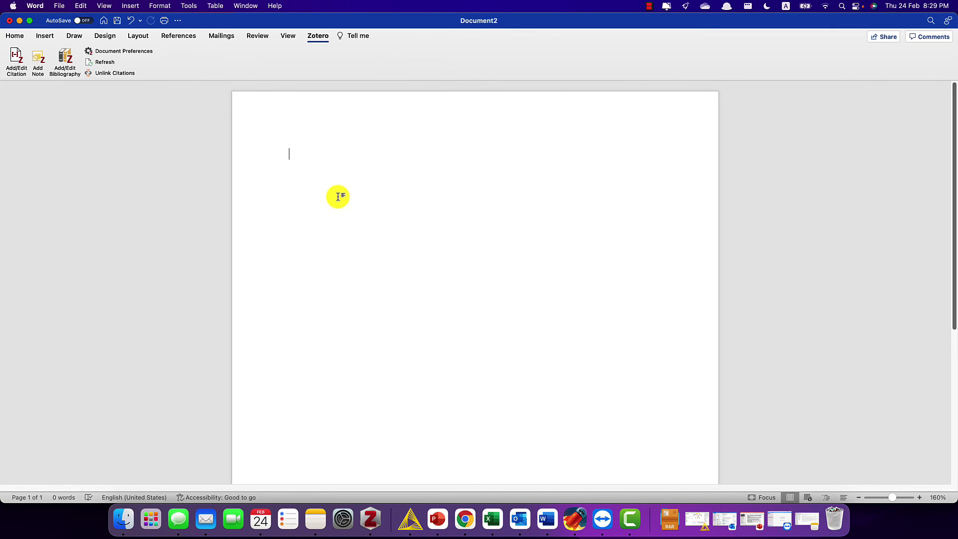
{"action": "left_click", "coordinate": [316, 37]}
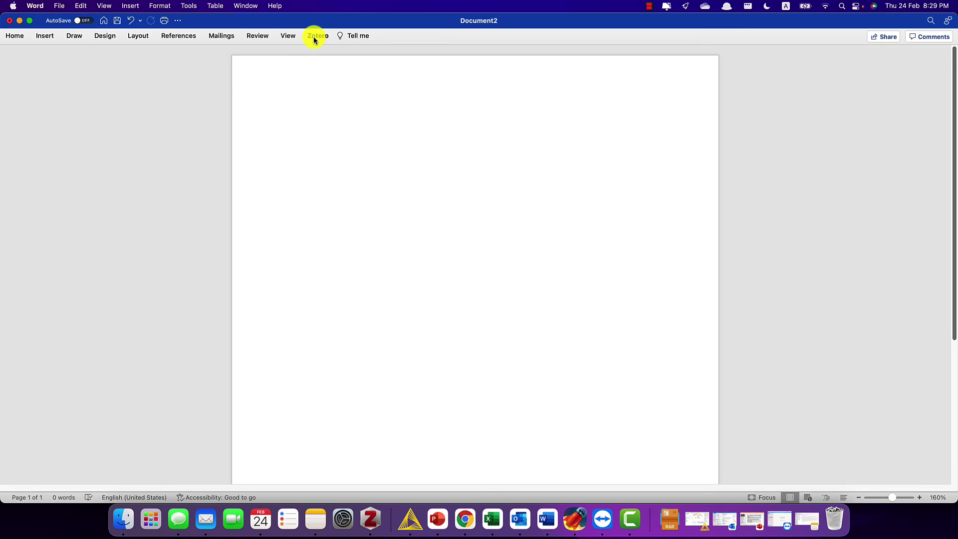
{"action": "left_click", "coordinate": [310, 41]}
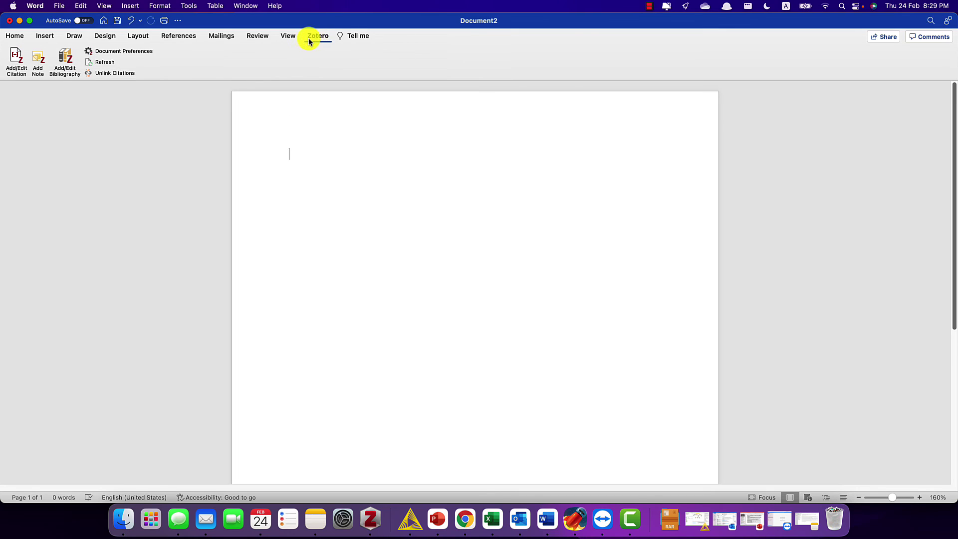
{"action": "left_click", "coordinate": [36, 61]}
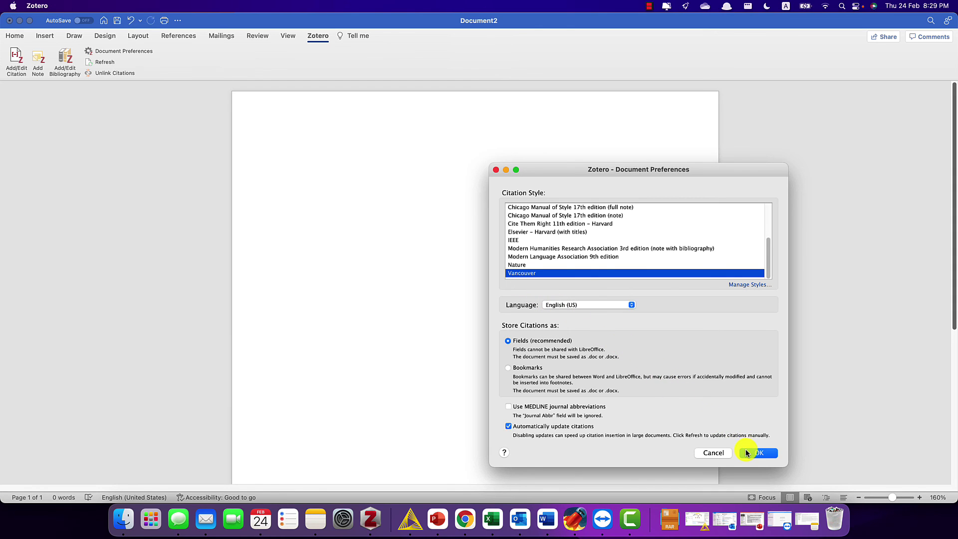
{"action": "left_click", "coordinate": [747, 454]}
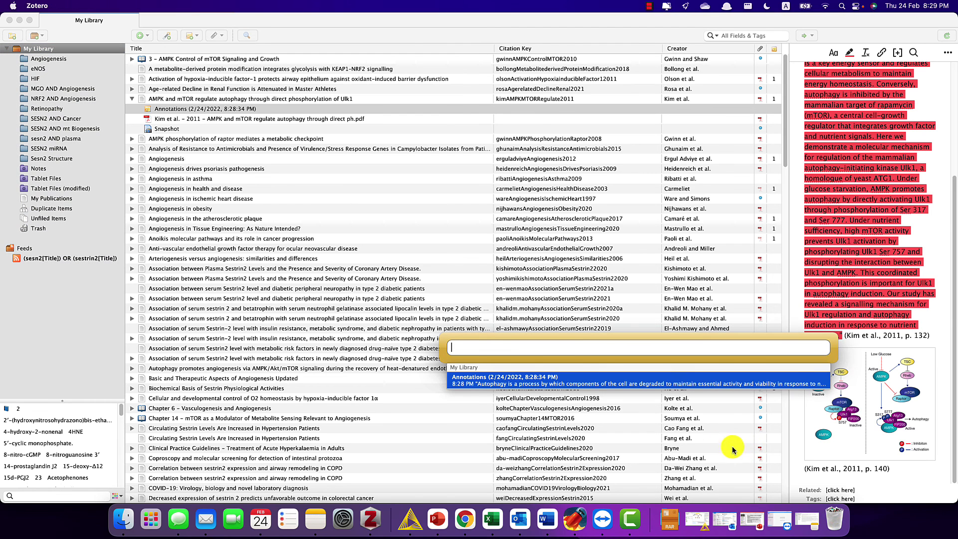
{"action": "left_click", "coordinate": [471, 380]}
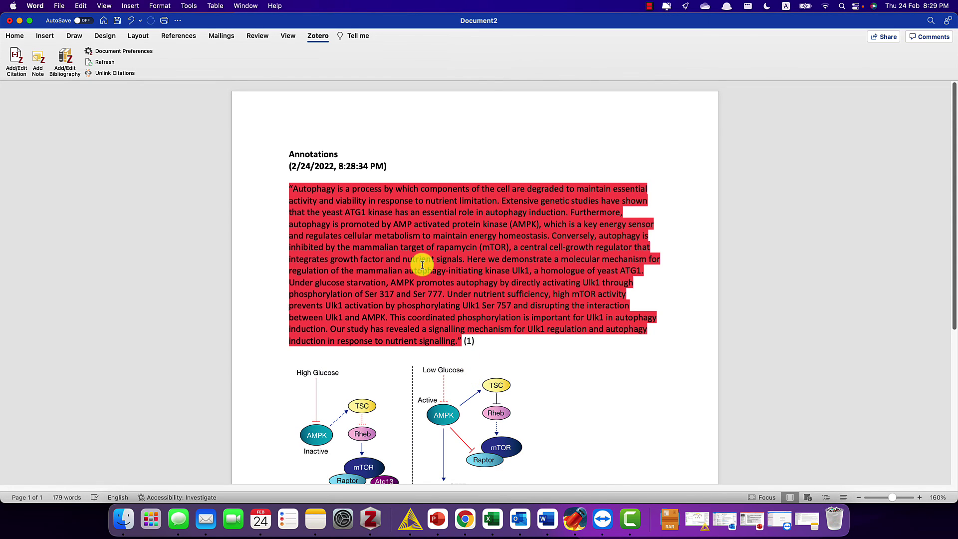
Step: Add the heading "References" below the last citation and insert the Zotero bibliography under it
{"action": "scroll", "coordinate": [417, 257], "scroll_direction": "down", "scroll_amount": 3}
{"action": "scroll", "coordinate": [416, 256], "scroll_direction": "down", "scroll_amount": 4}
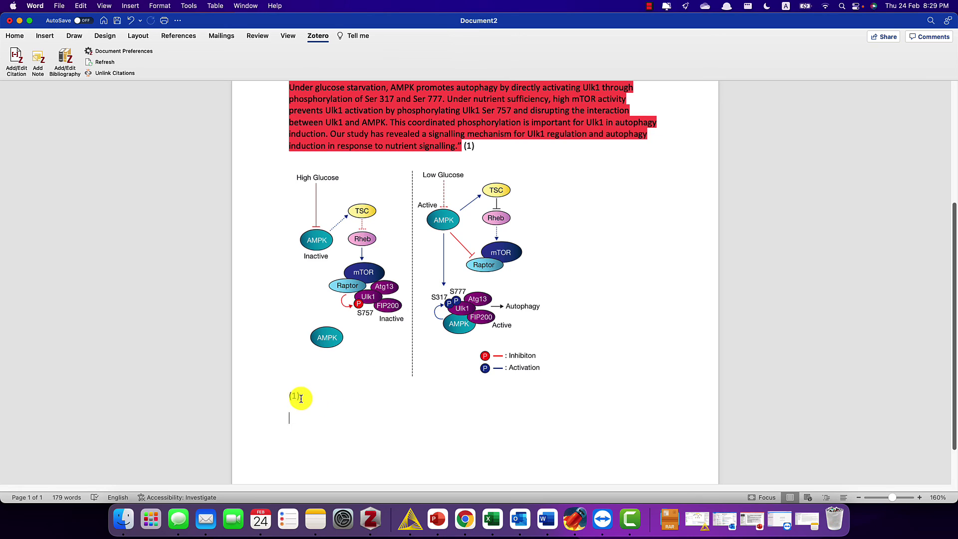
{"action": "left_click", "coordinate": [302, 417]}
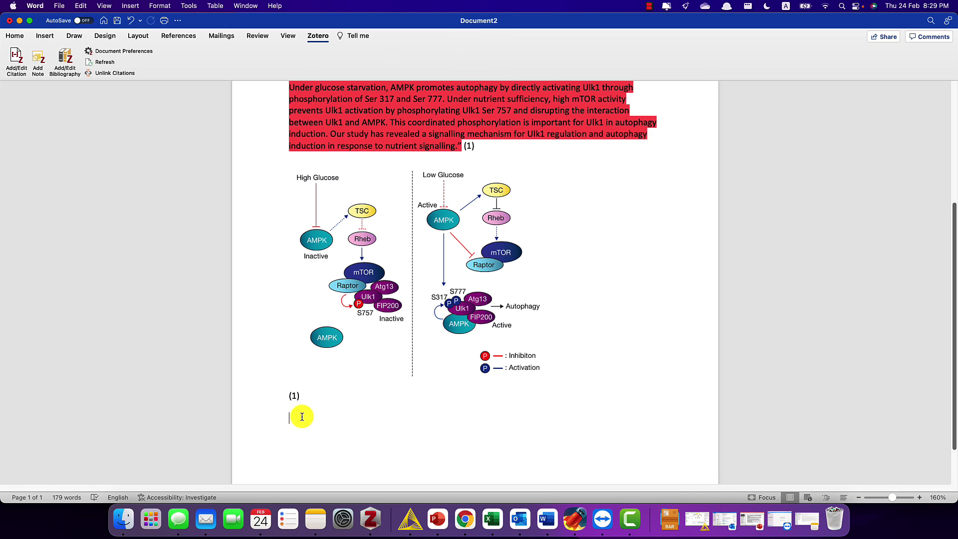
{"action": "type", "text": "Ref"}
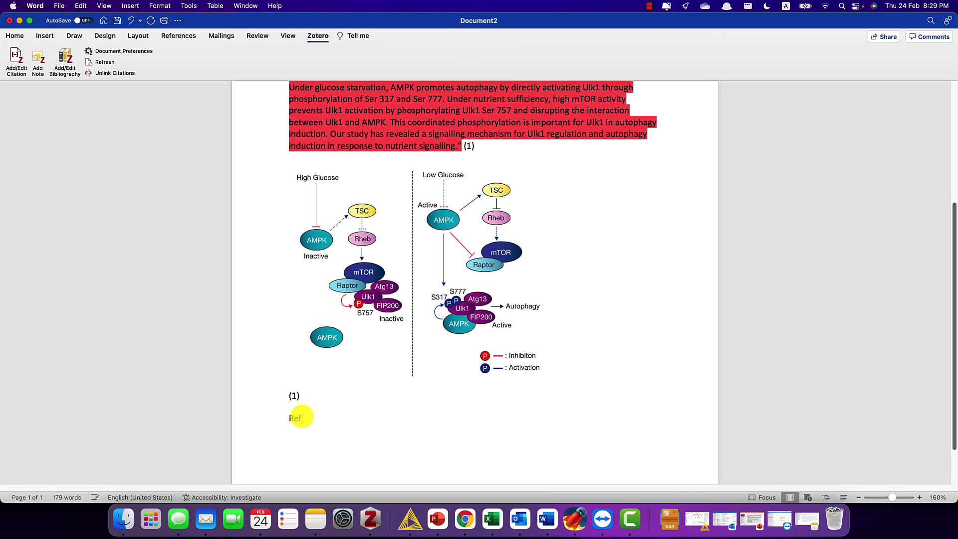
{"action": "type", "text": "erences"}
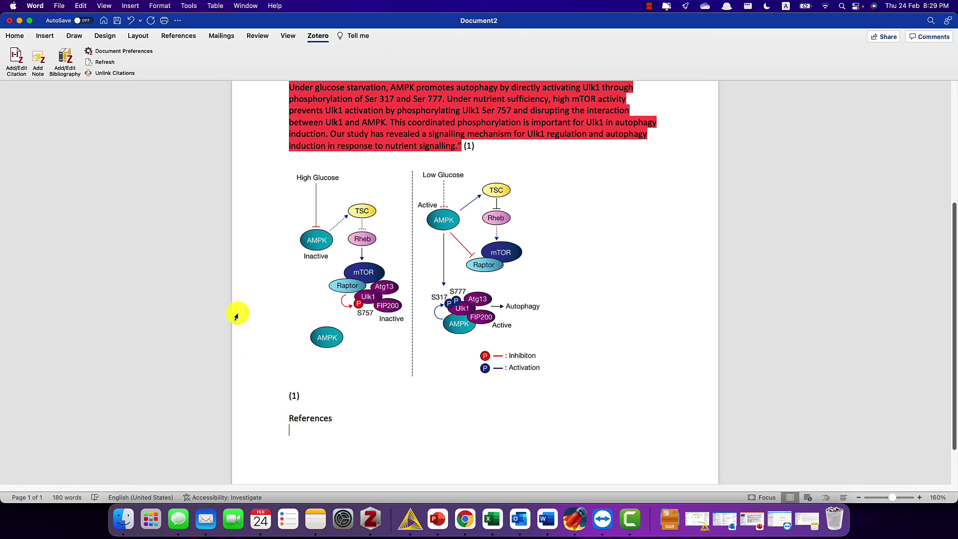
{"action": "left_click", "coordinate": [64, 64]}
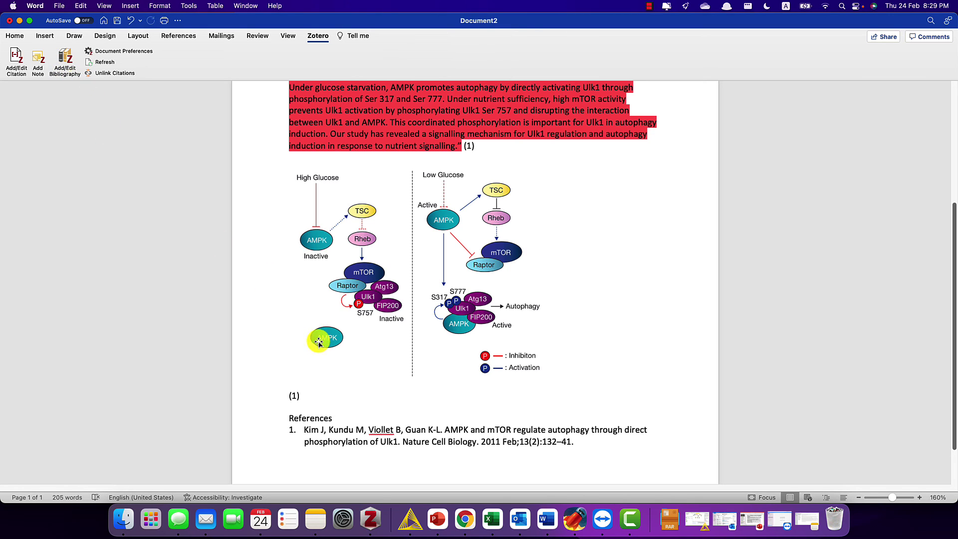
{"action": "scroll", "coordinate": [318, 338], "scroll_direction": "down", "scroll_amount": 2}
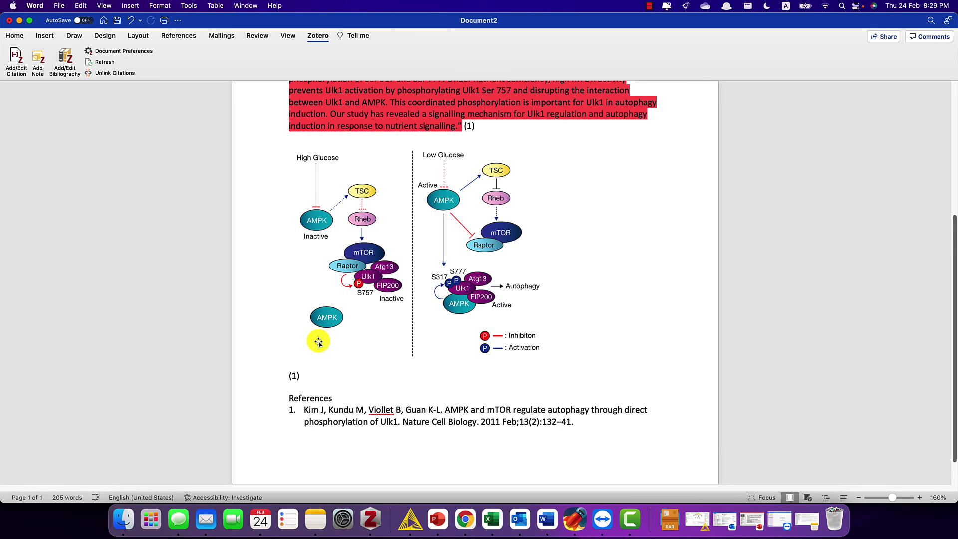